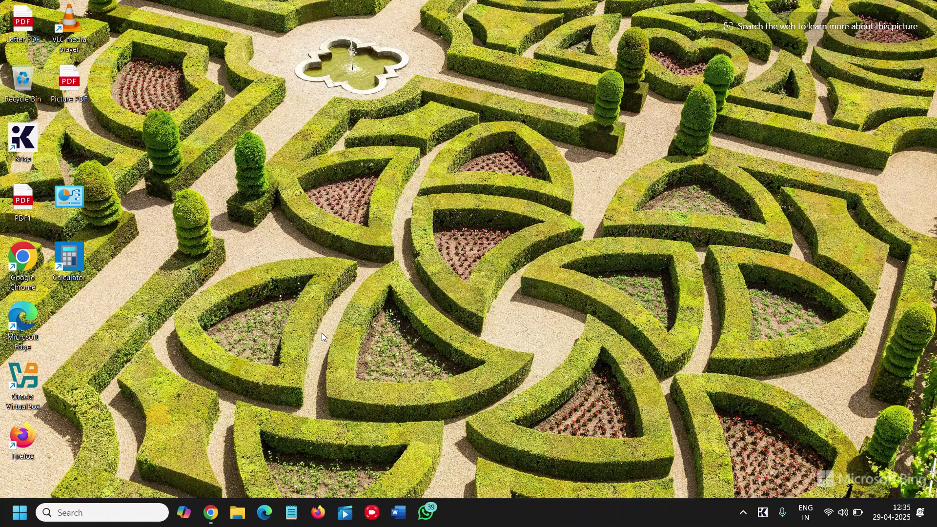
Restore notion.com, skim its product demo, and begin free account sign-up
click(215, 520)
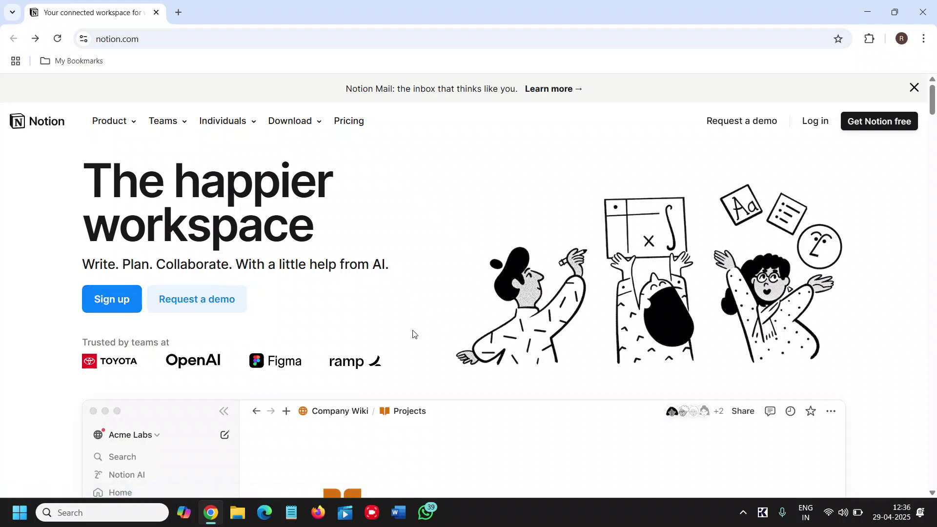
scroll(413, 334, down, 5)
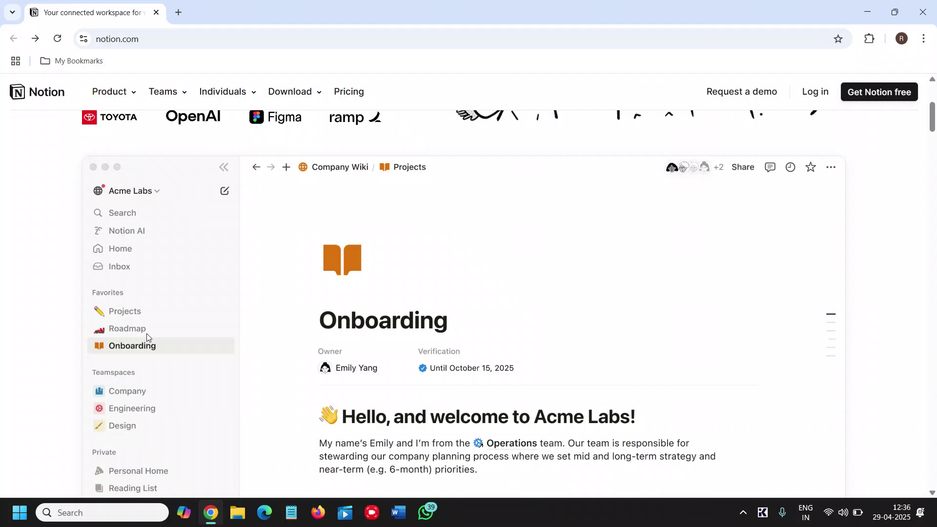
scroll(325, 293, up, 5)
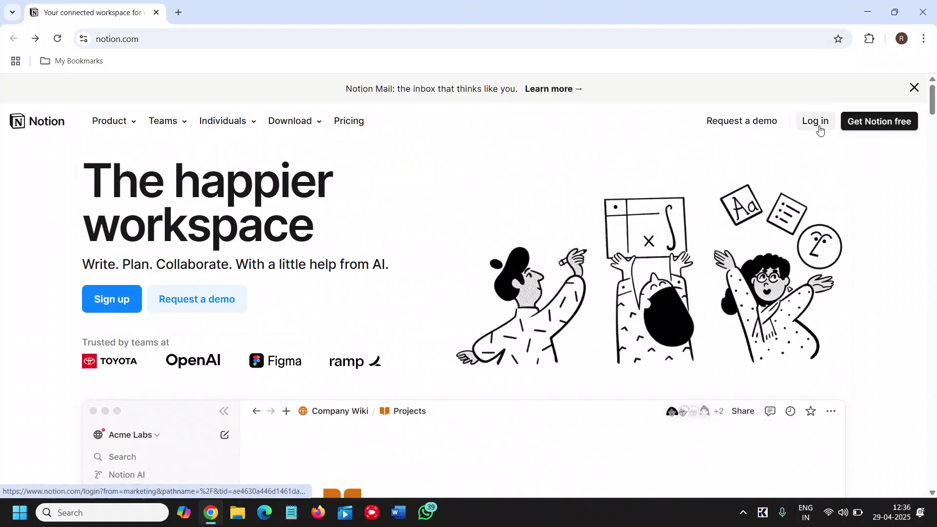
click(870, 126)
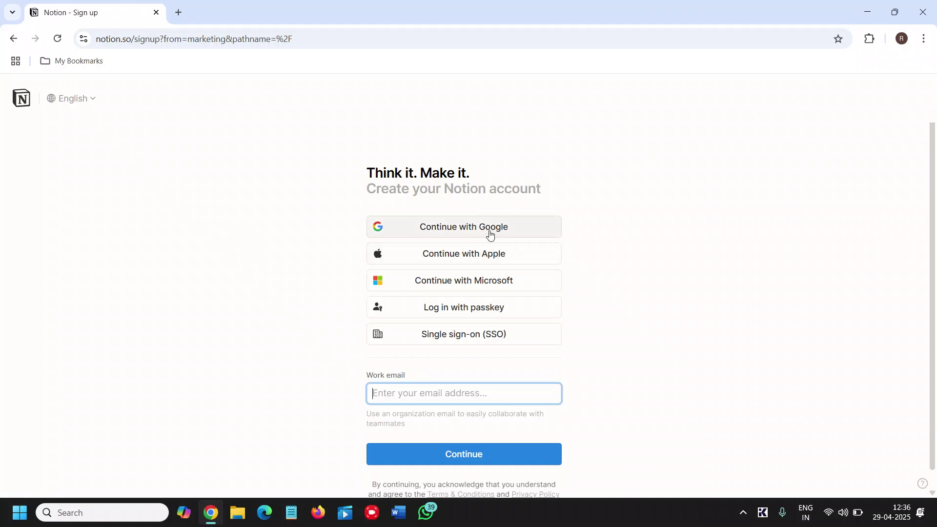
Sign up with Google, picking the account in the Google chooser popup
click(490, 233)
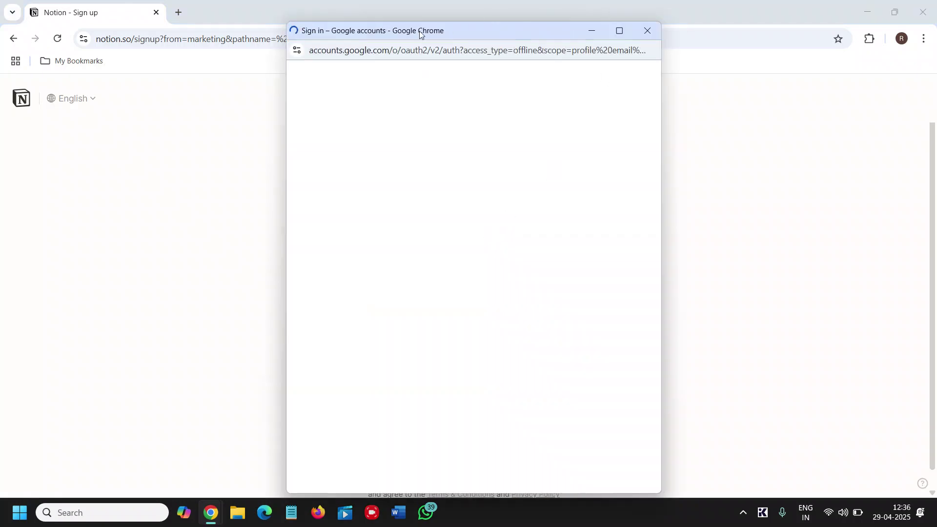
click(271, 72)
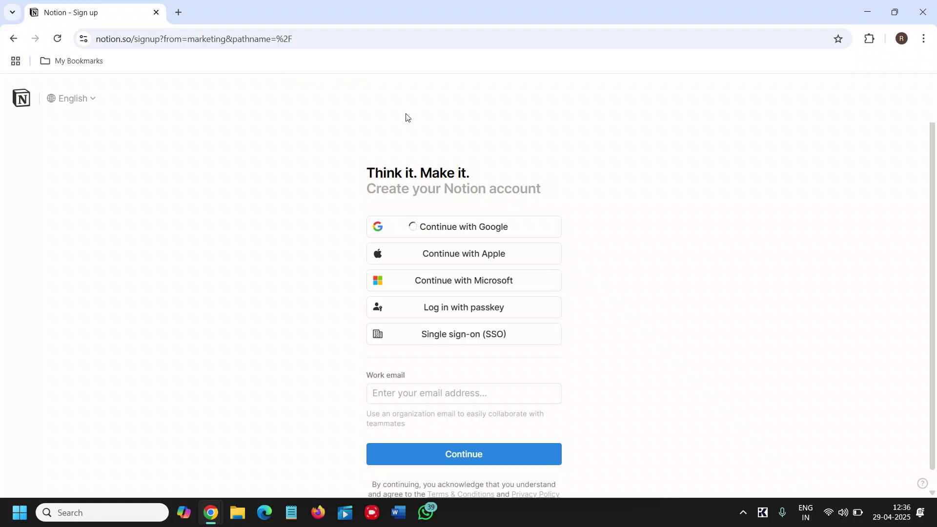
click(460, 233)
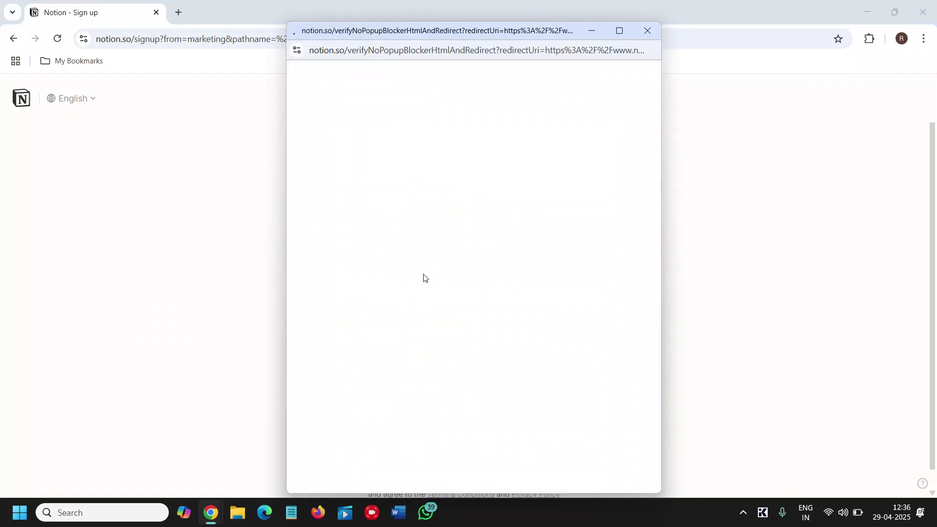
click(424, 277)
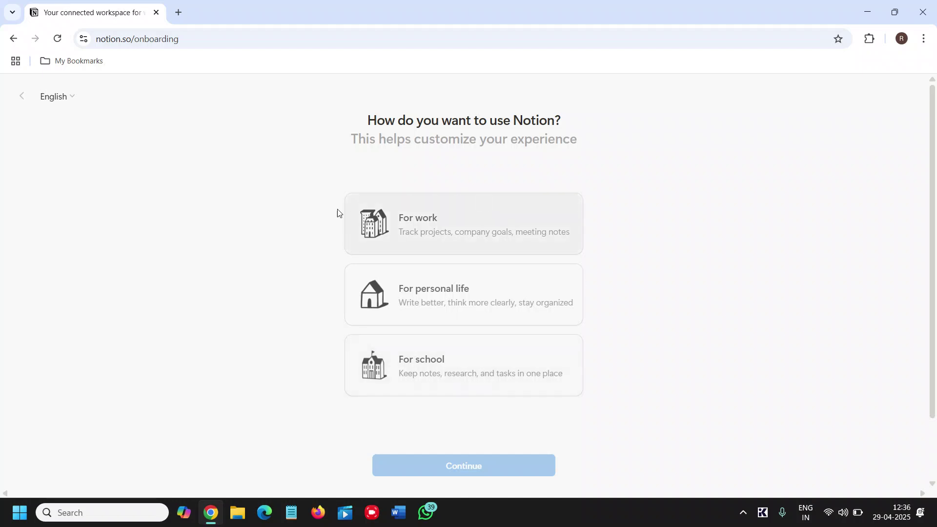
Choose to use Notion for work, on my own
click(466, 232)
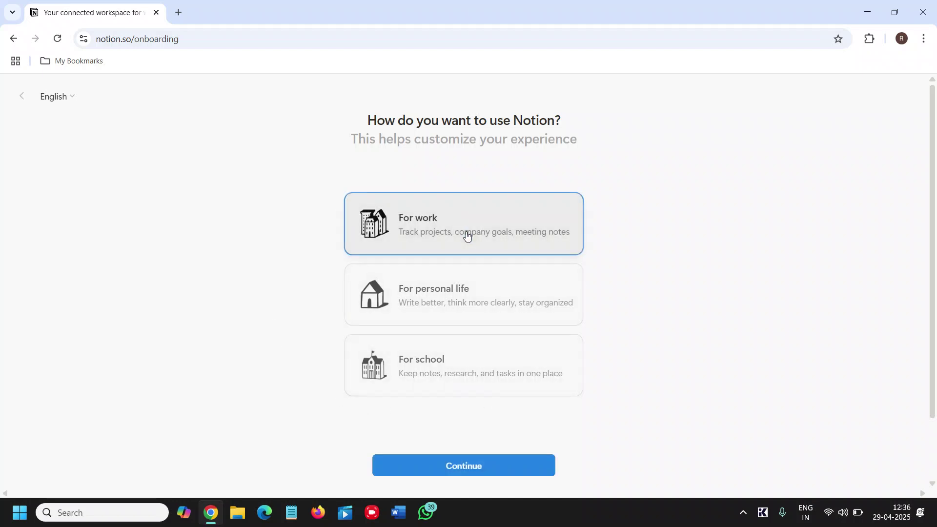
click(458, 470)
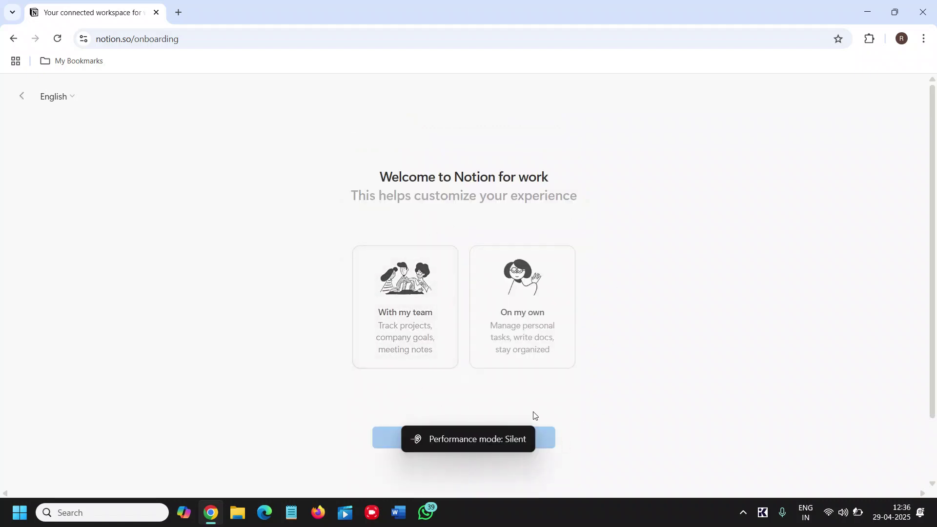
click(540, 327)
click(477, 439)
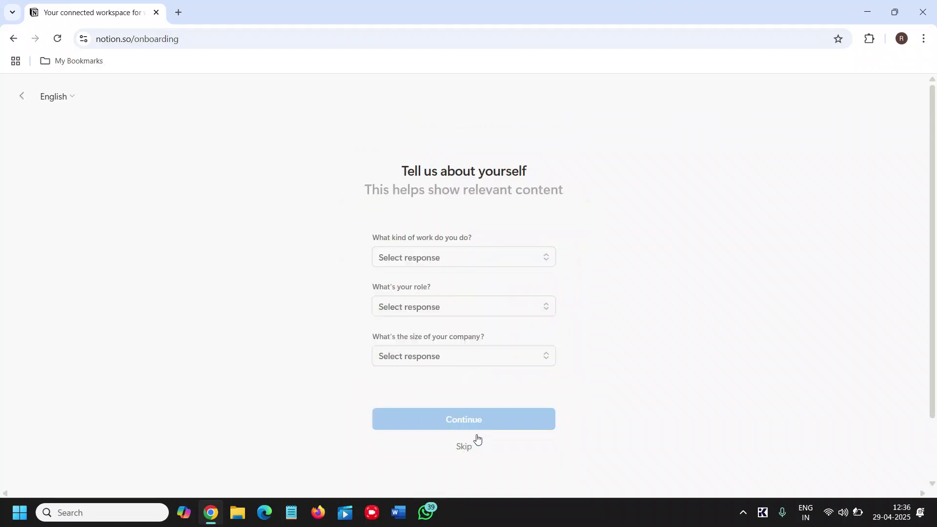
Answer Creative work, Solo-preneur / Freelancer role, and company size 1-10
click(535, 264)
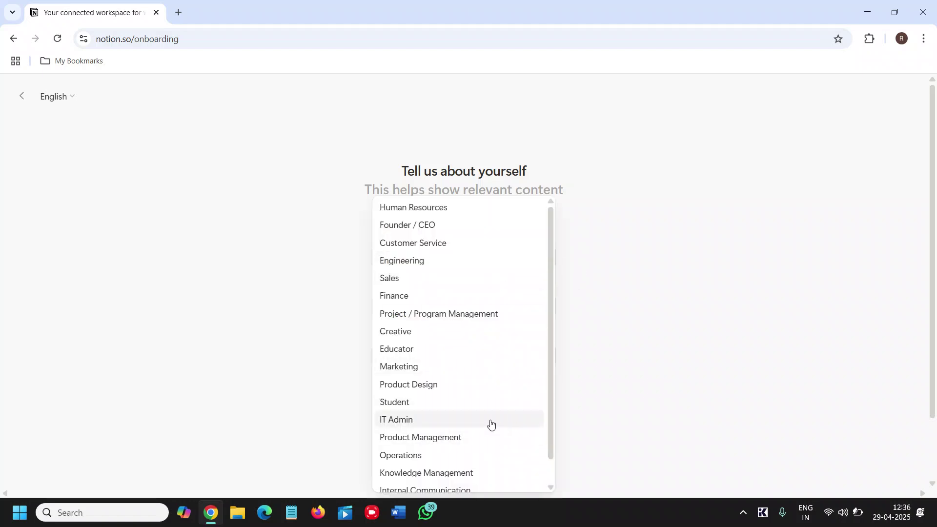
scroll(450, 422, down, 1)
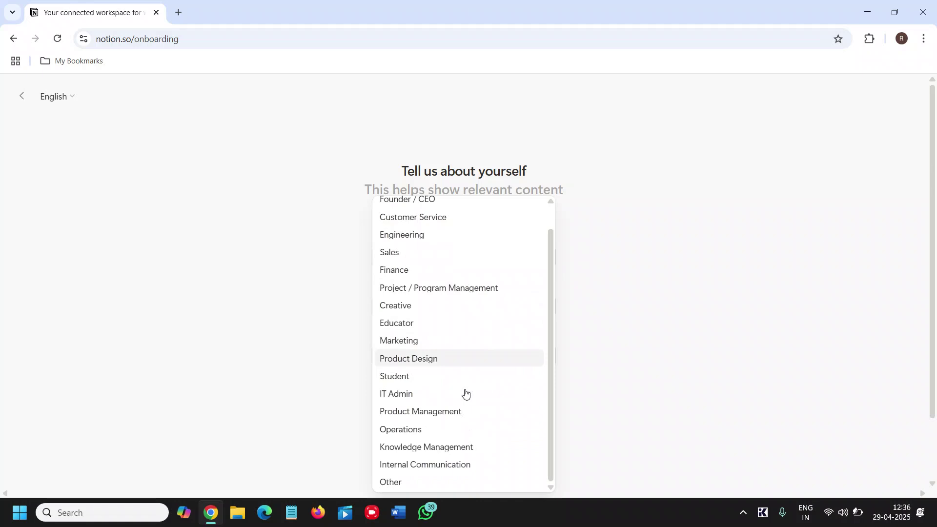
scroll(467, 393, up, 1)
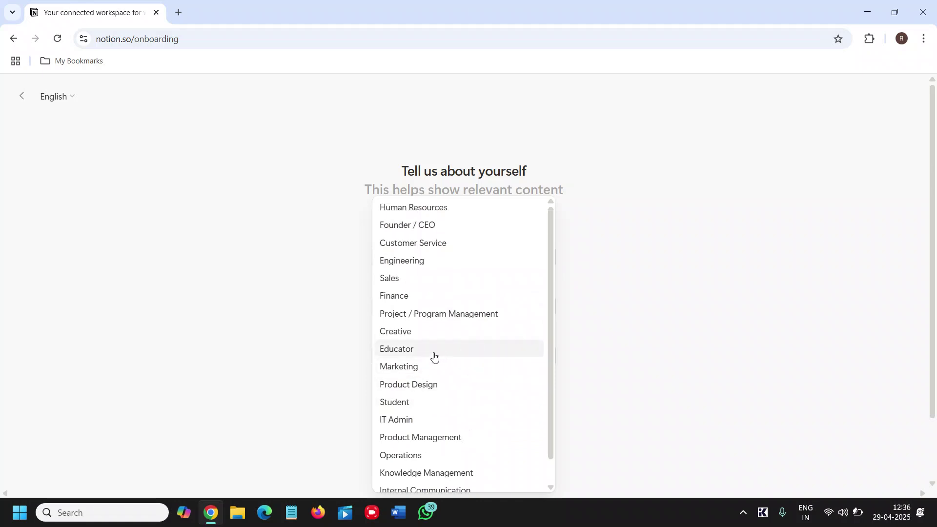
click(438, 337)
click(470, 306)
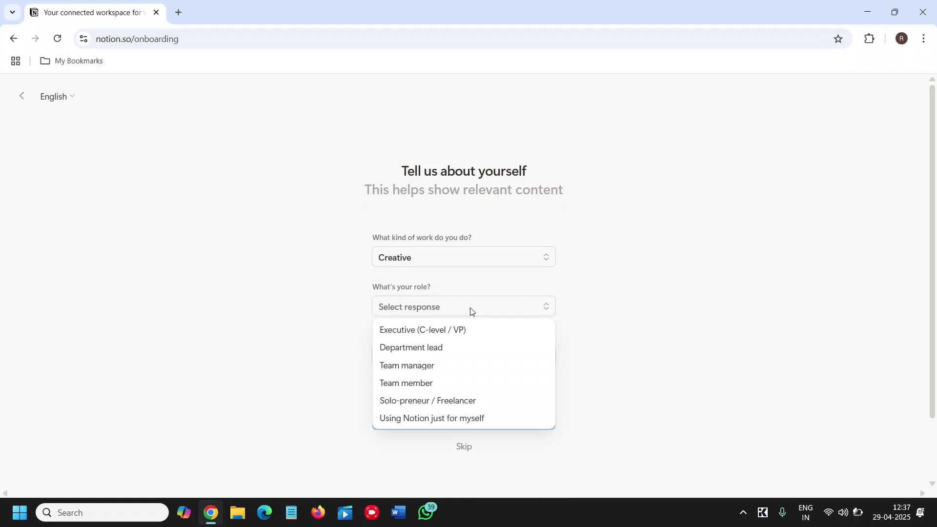
click(487, 402)
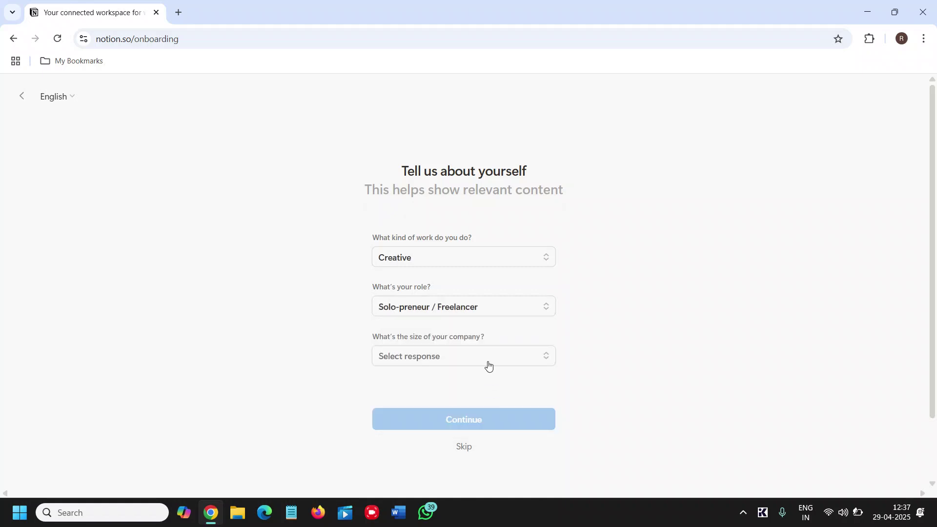
click(463, 355)
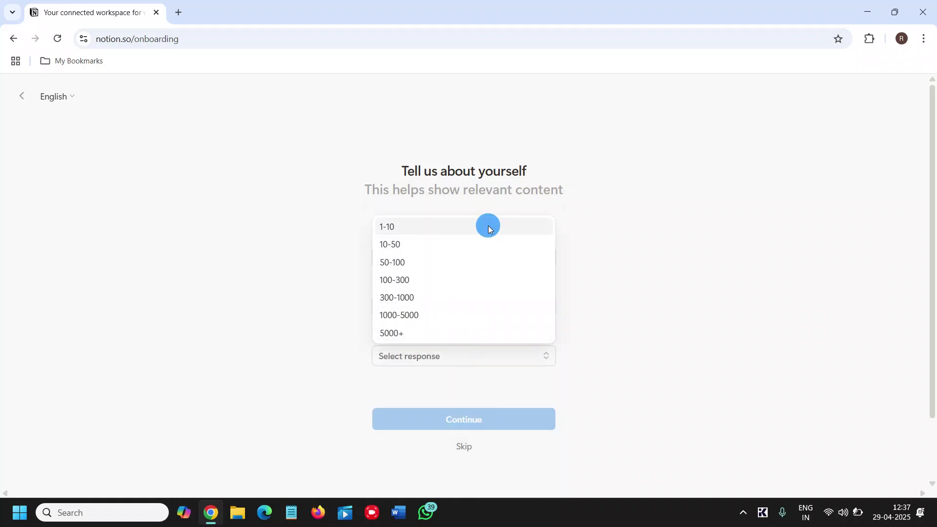
click(490, 227)
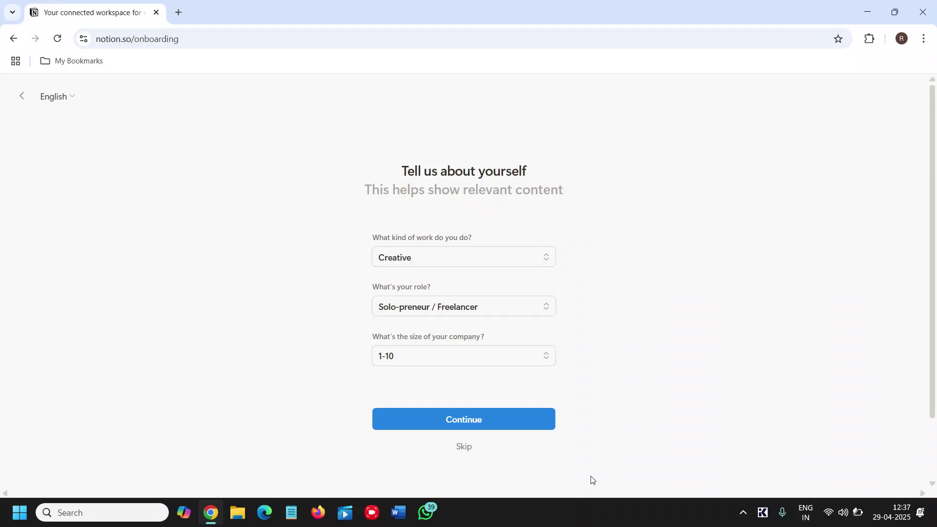
click(485, 429)
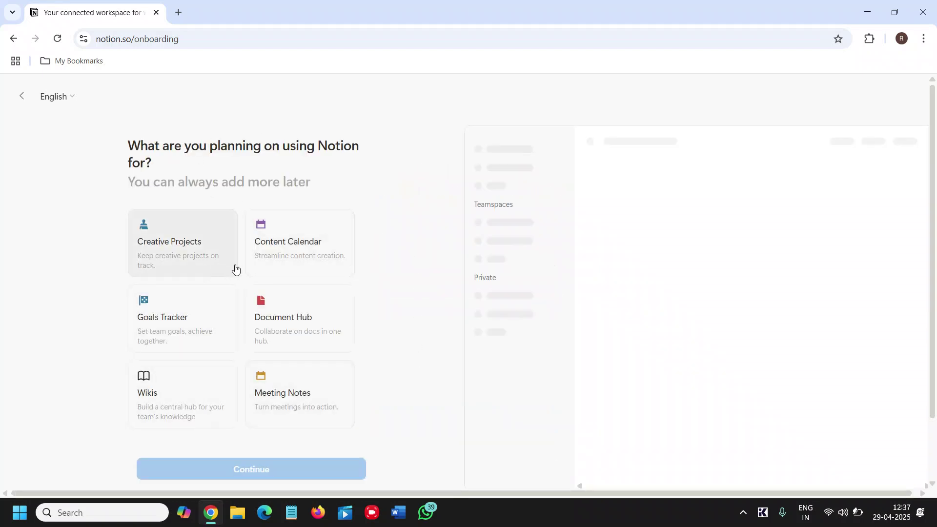
Choose Creative Projects, name the workspace 'Geek', and continue on the Free plan
click(186, 257)
click(246, 469)
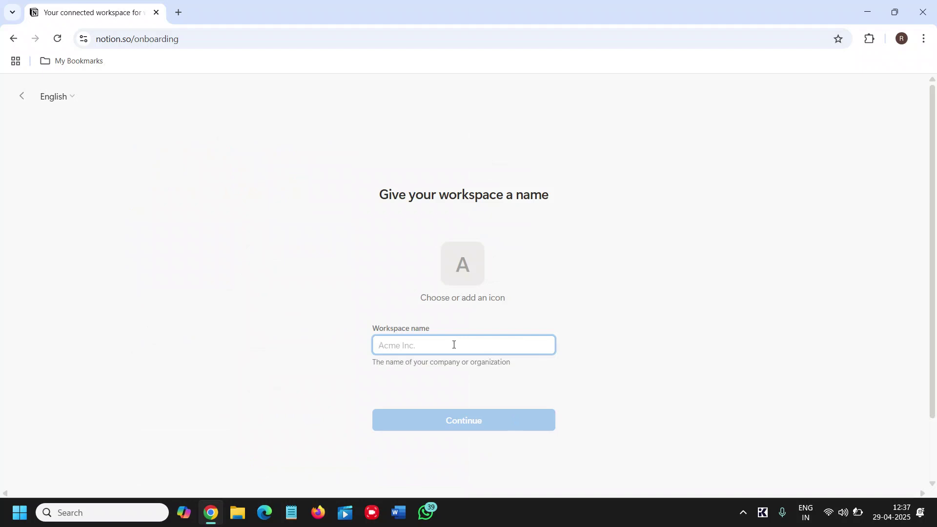
text(Geek)
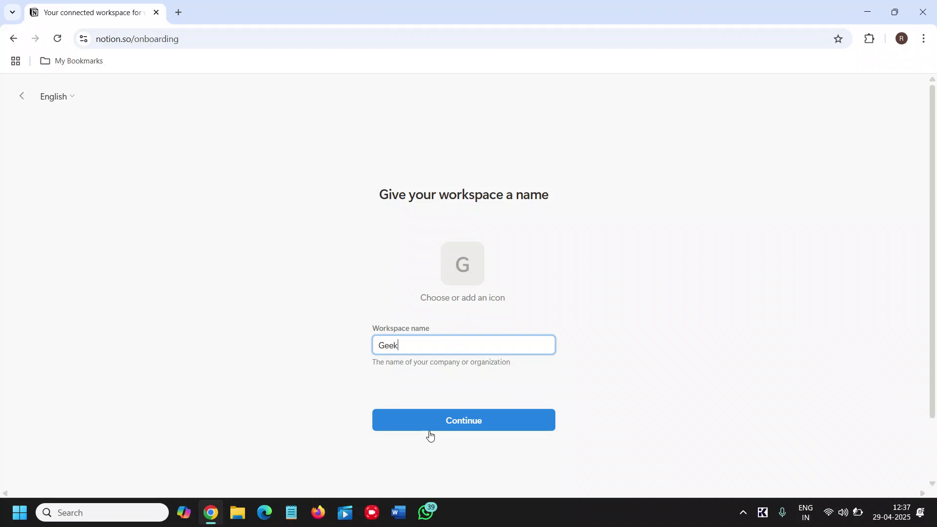
click(432, 429)
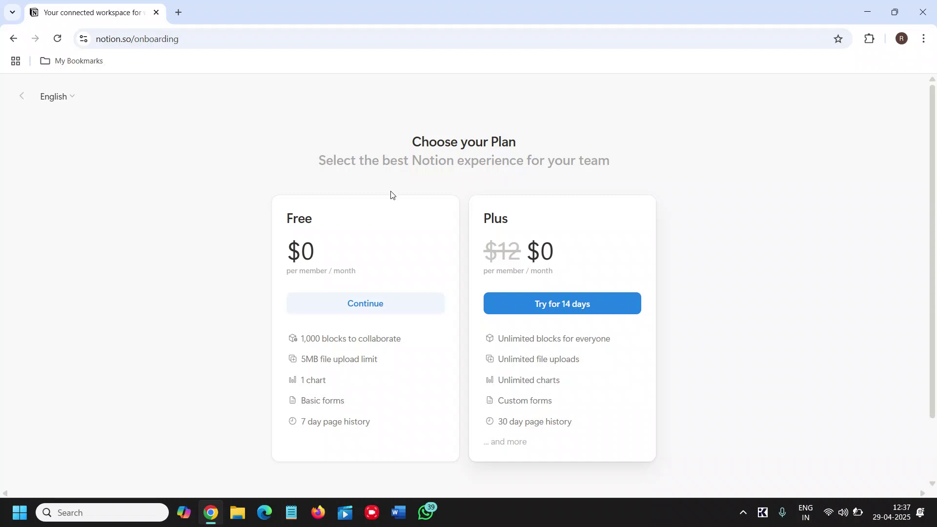
click(371, 305)
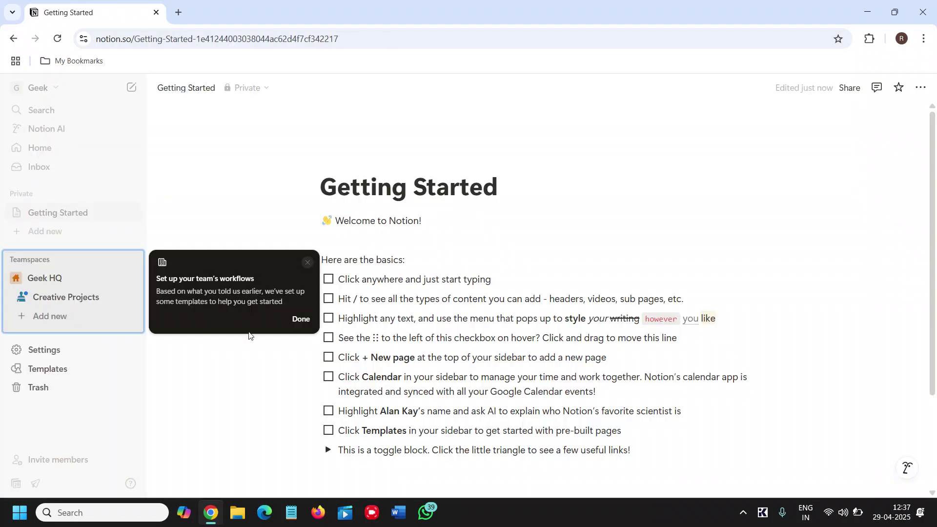
Close the team workflows popup with Done and open Notion AI from the sidebar
click(298, 318)
scroll(303, 375, down, 3)
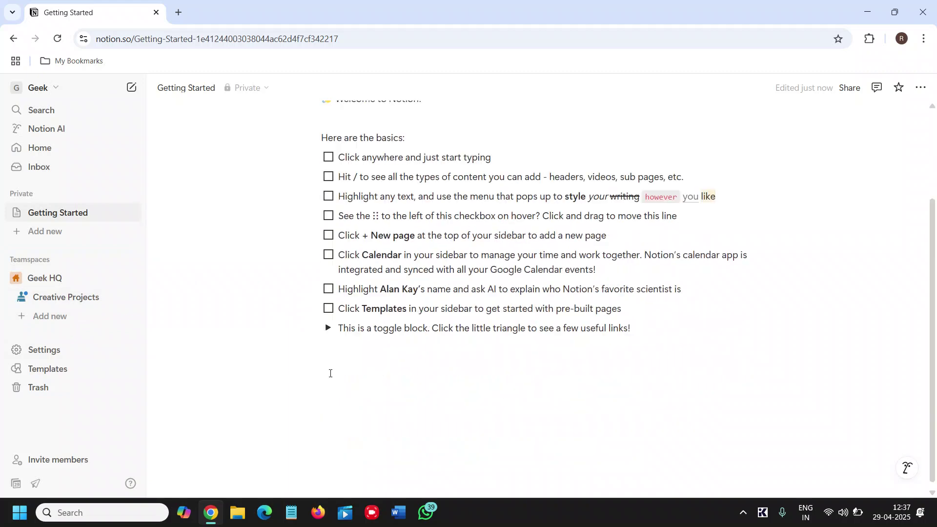
scroll(372, 377, up, 3)
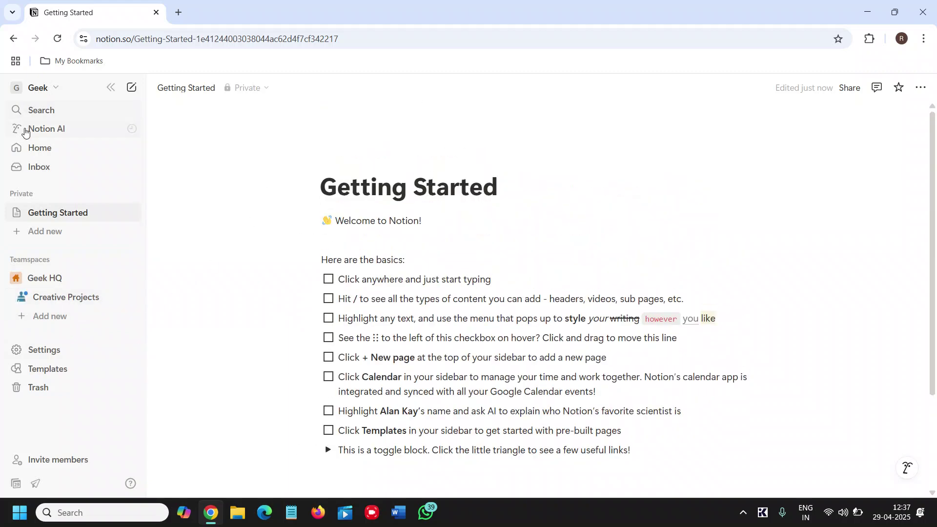
click(49, 129)
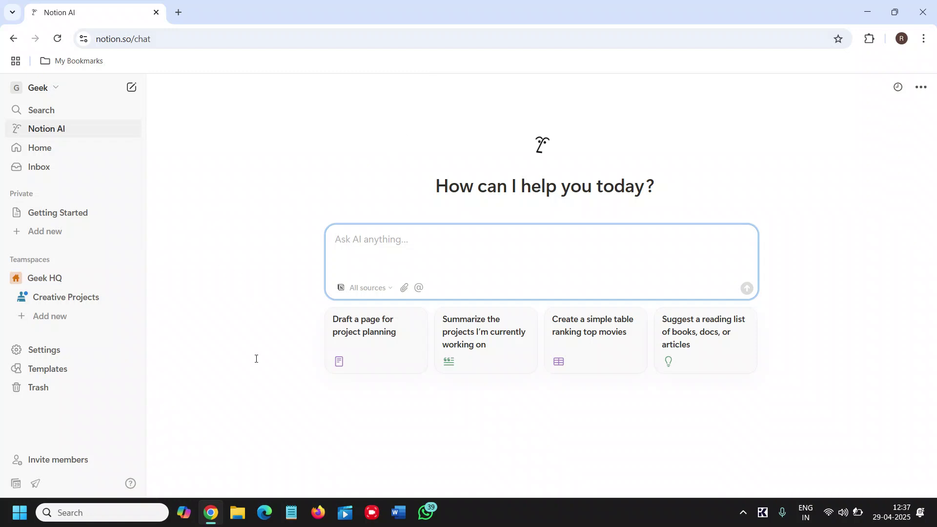
Minimize the Chrome window to reveal the Windows desktop
click(868, 12)
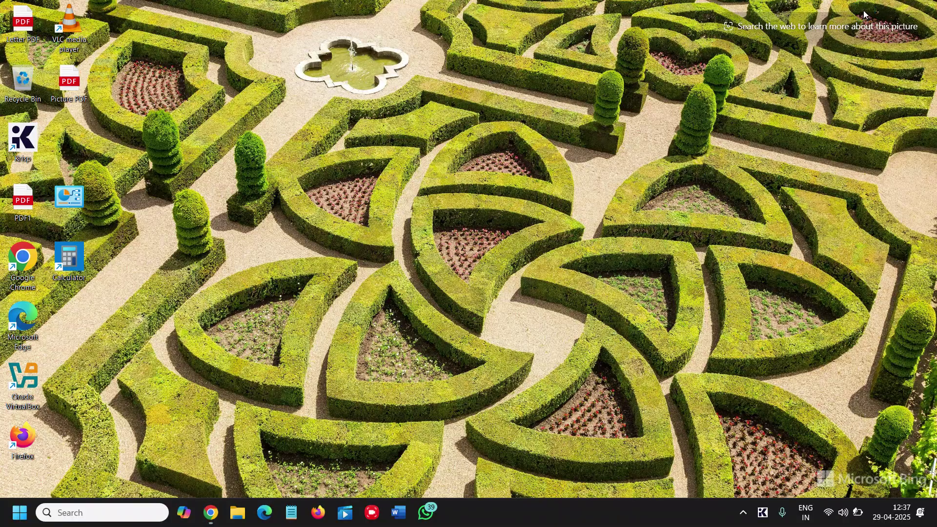